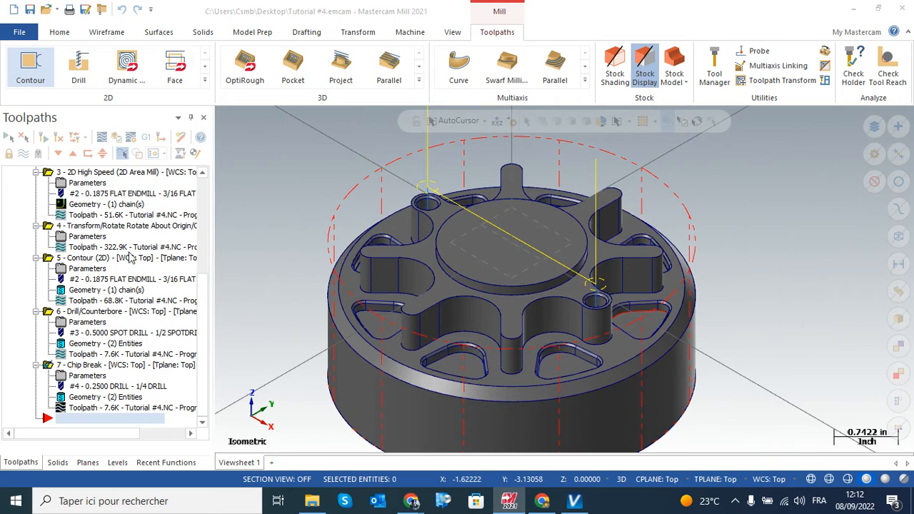
# Start a 2D Contour toolpath and chain the part's outer circular edge at the bottom of the rim chamfer
pyautogui.click(31, 68)
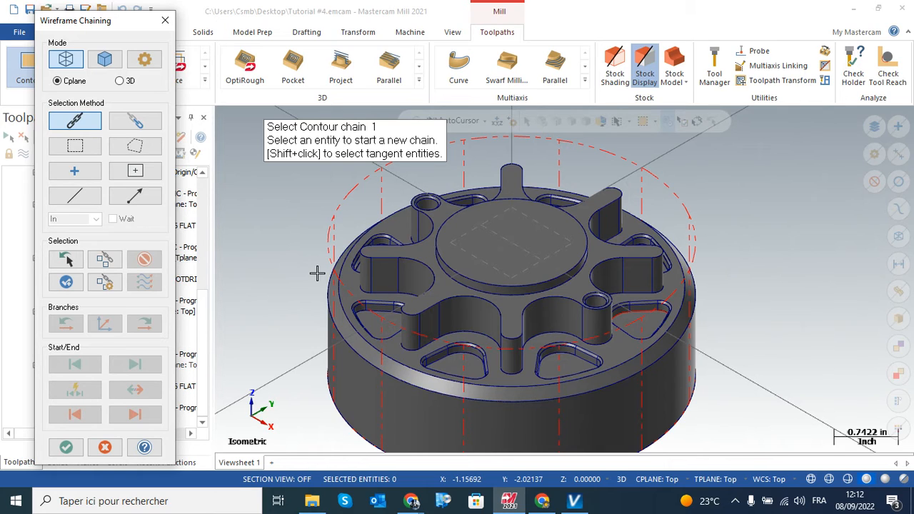
pyautogui.scroll(5, 319, 272)
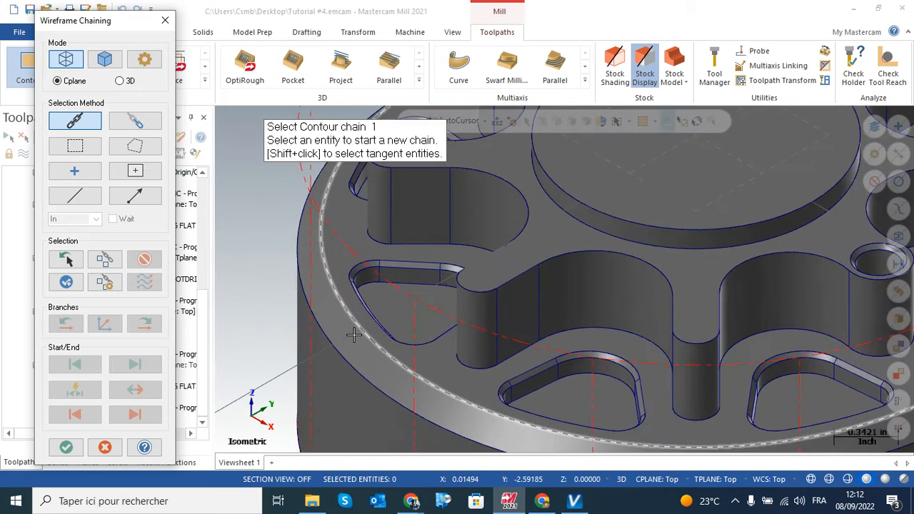
pyautogui.scroll(2, 352, 330)
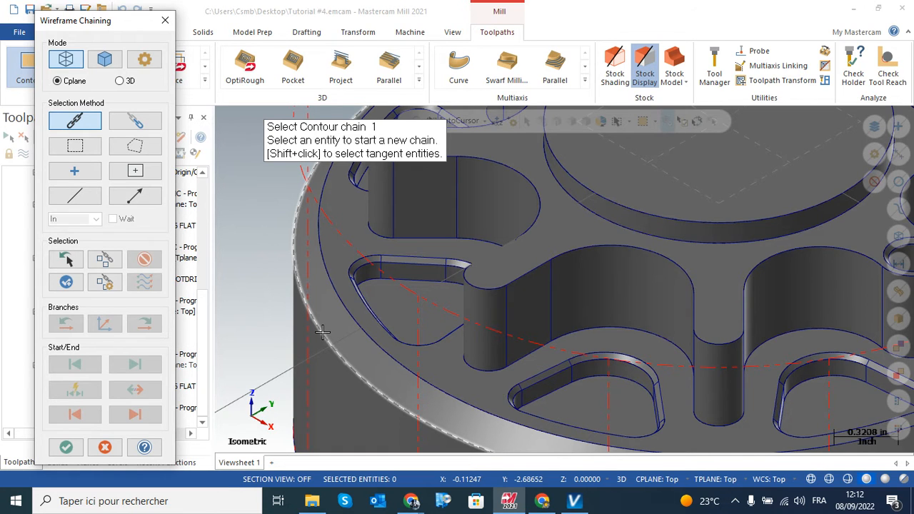
pyautogui.scroll(-5, 322, 331)
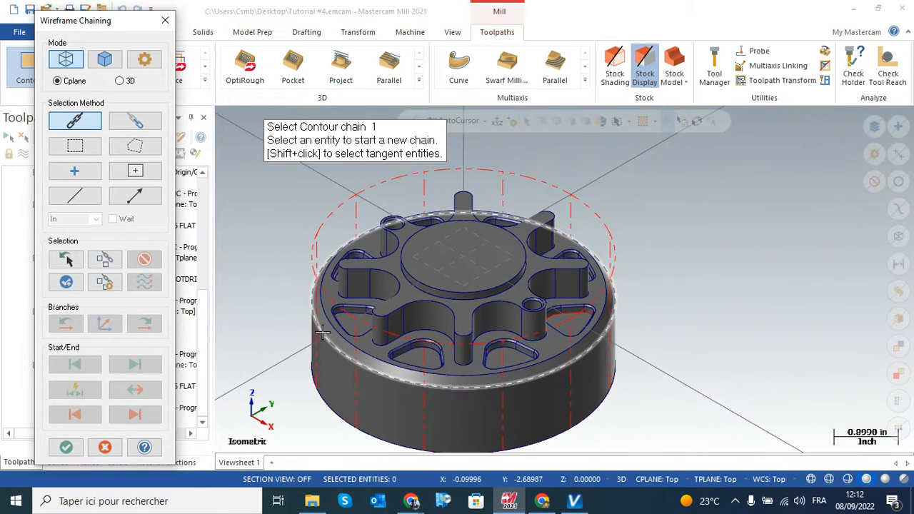
pyautogui.click(322, 332)
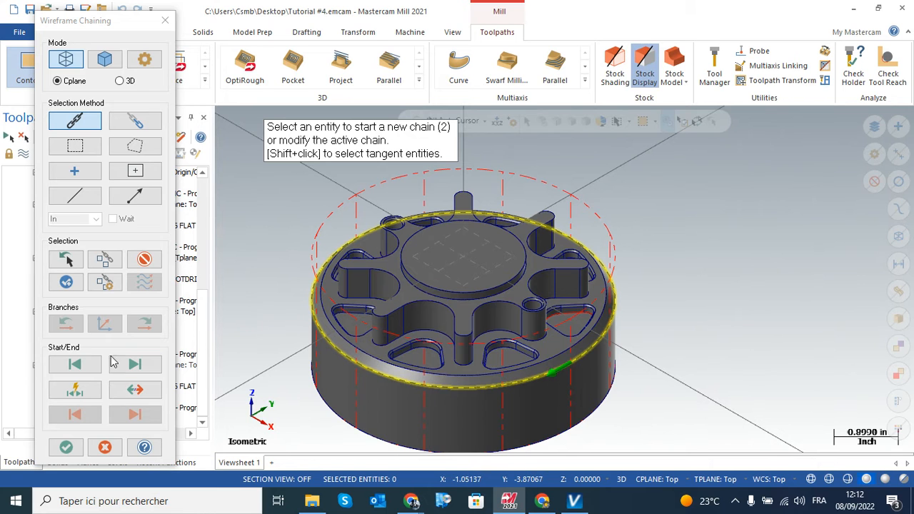
pyautogui.click(65, 448)
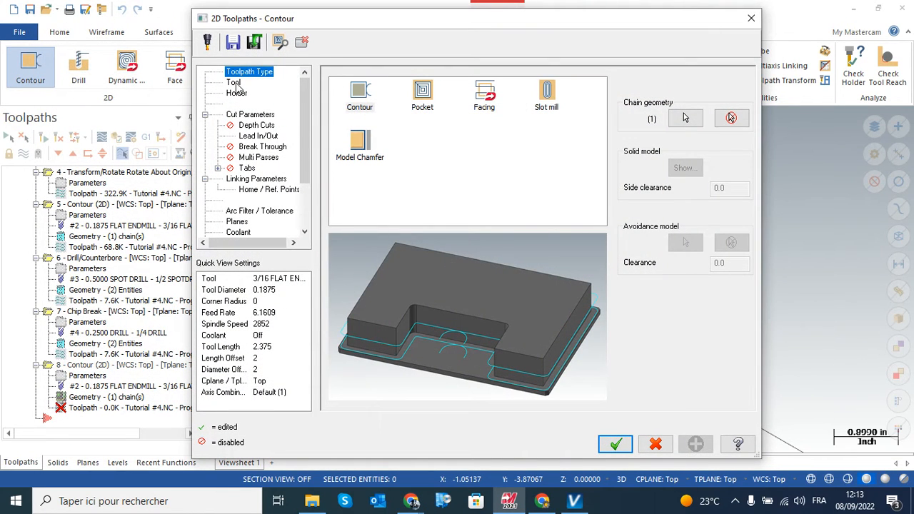
# Filter the tool library for chamfer mills and assign the 1/2 CHAMFER MILL to the contour toolpath
pyautogui.click(234, 83)
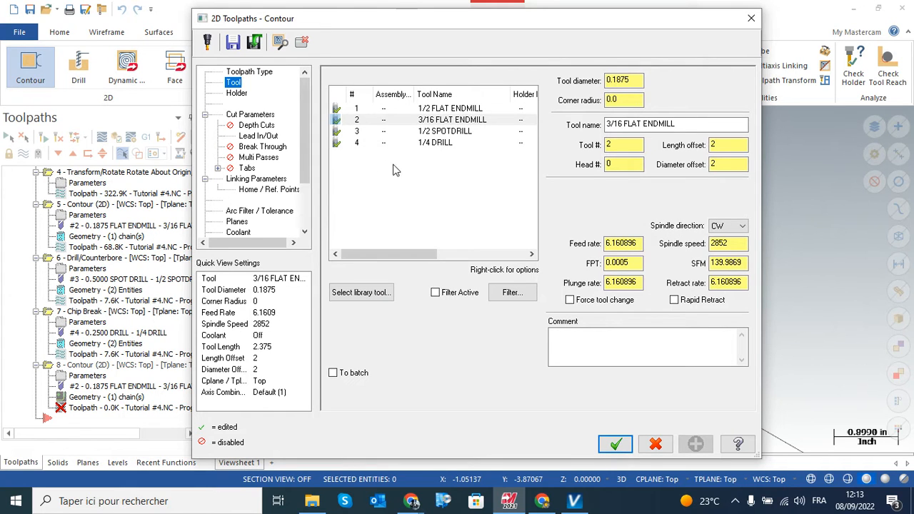
pyautogui.rightClick(422, 175)
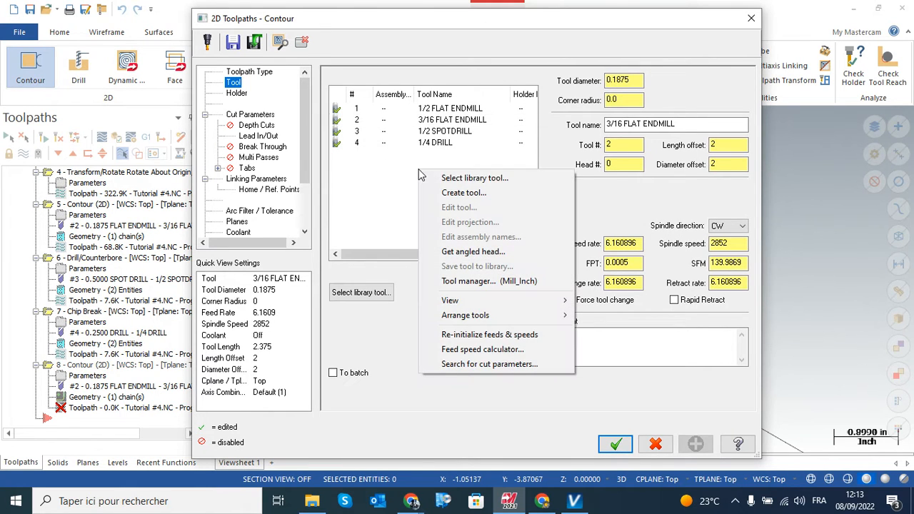
pyautogui.click(474, 178)
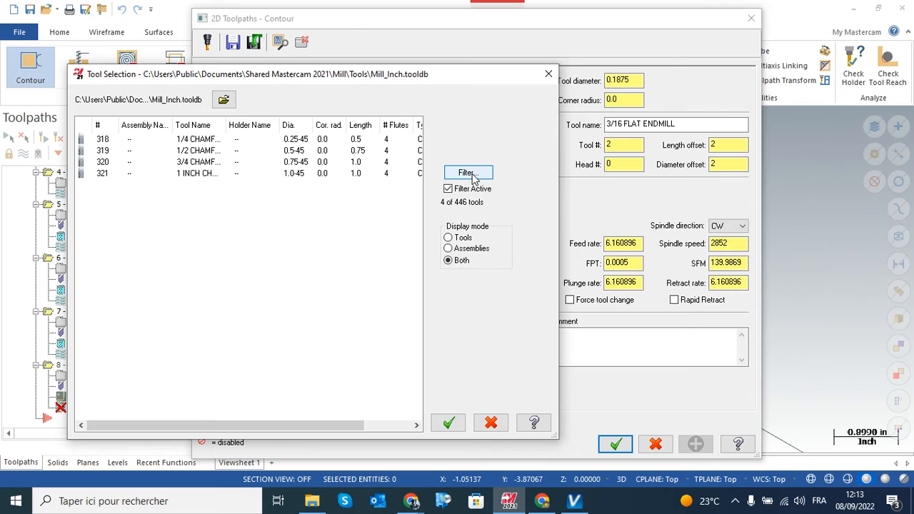
pyautogui.click(475, 175)
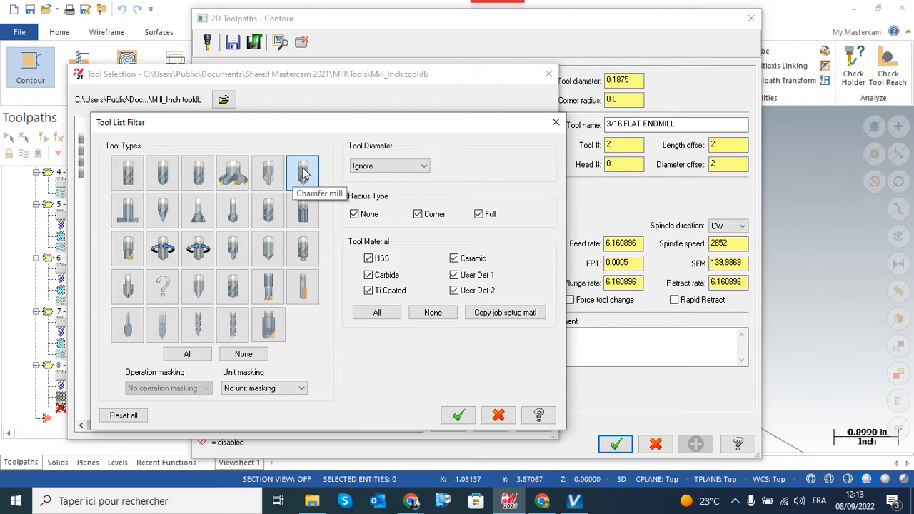
pyautogui.doubleClick(303, 171)
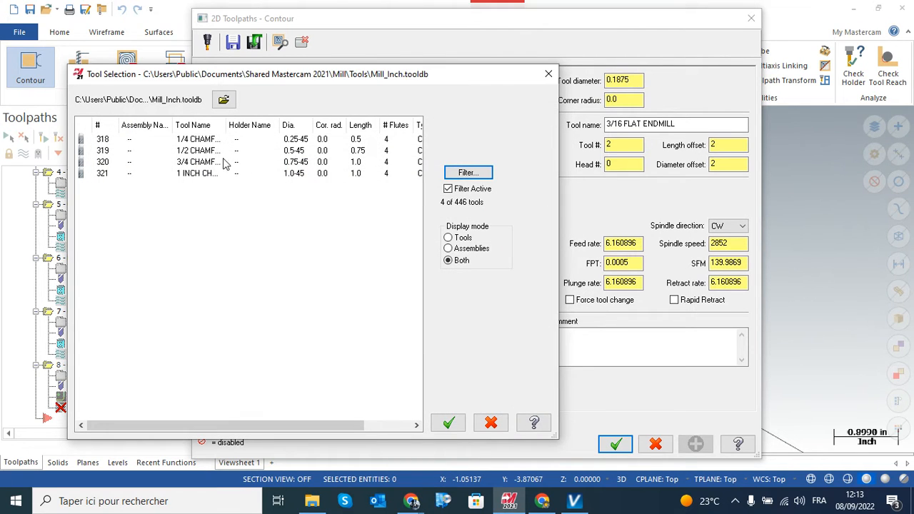
pyautogui.click(189, 152)
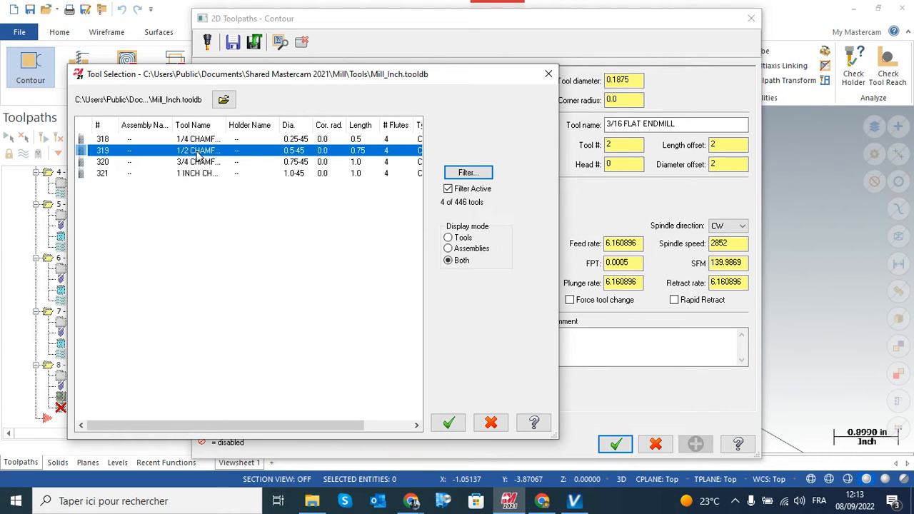
pyautogui.click(448, 423)
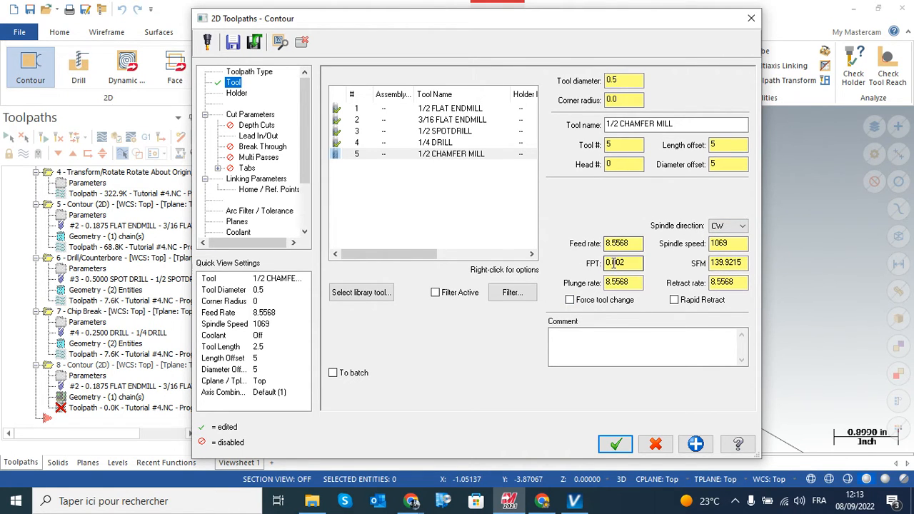
# Set the contour type to 2D chamfer in the cut parameters and compare the settings with the model's chamfer
pyautogui.click(252, 115)
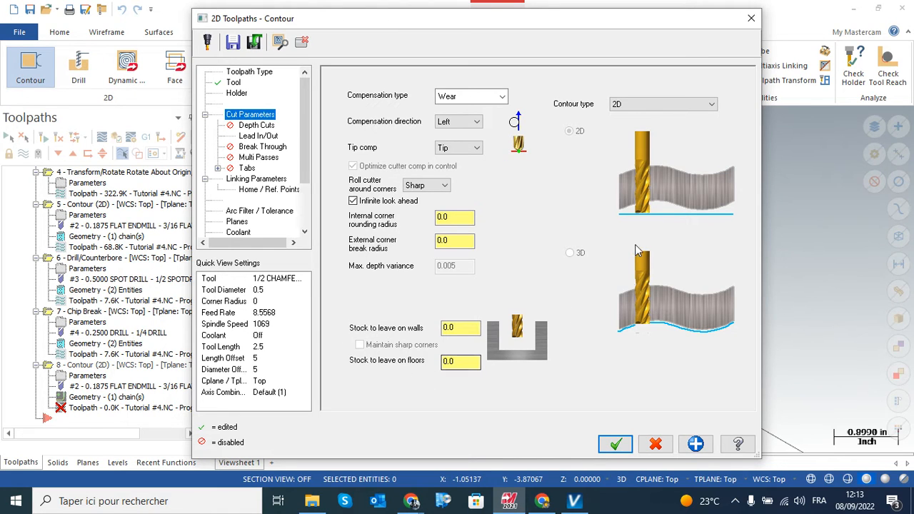
pyautogui.click(713, 105)
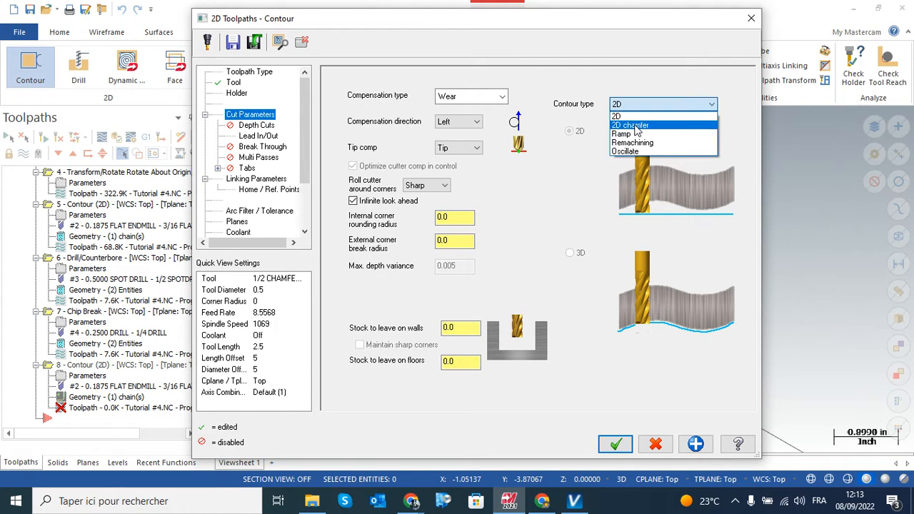
pyautogui.click(636, 125)
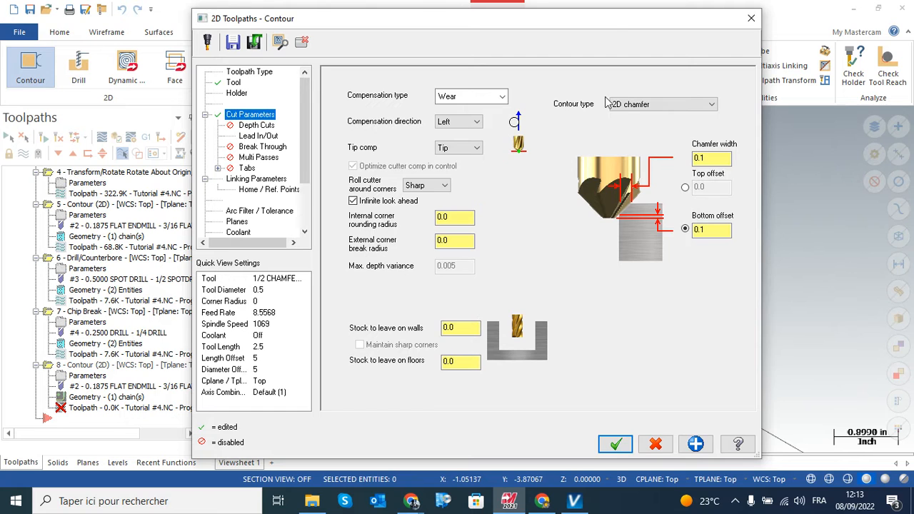
pyautogui.moveTo(609, 20); pyautogui.dragTo(513, 22)
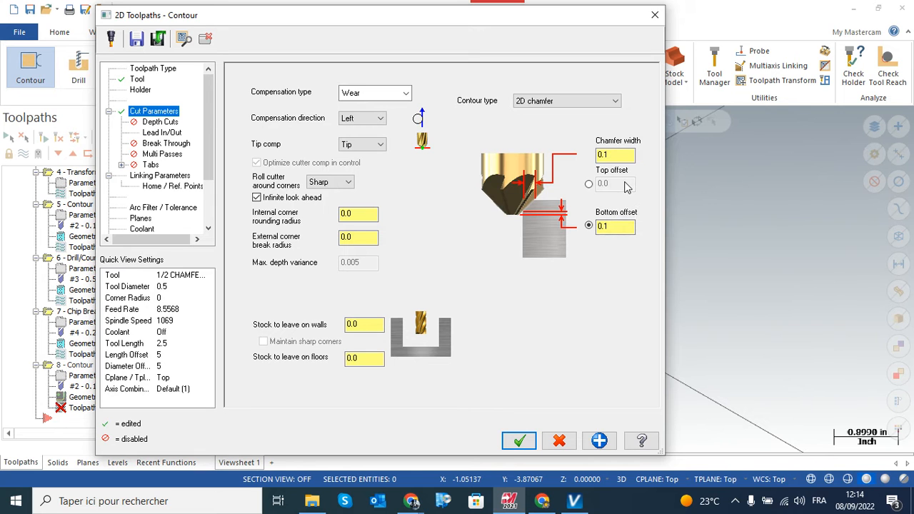
pyautogui.moveTo(536, 22); pyautogui.dragTo(601, 422)
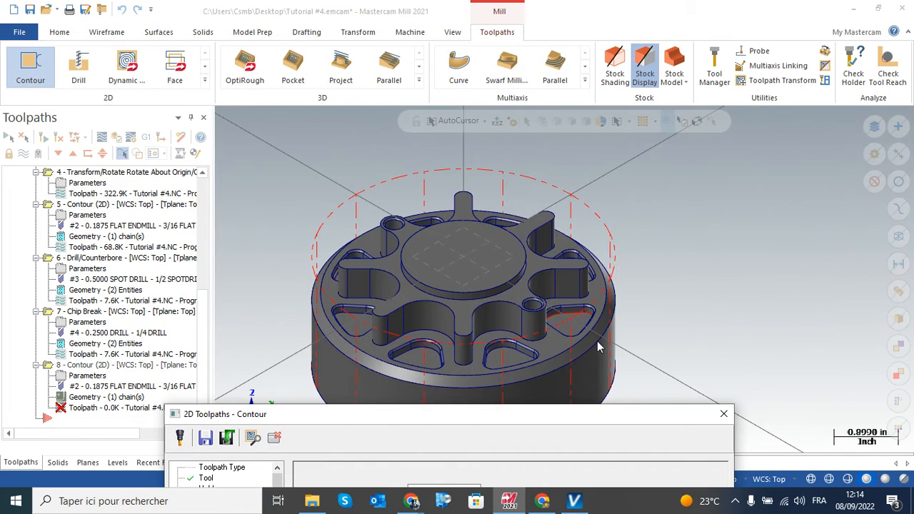
pyautogui.moveTo(594, 414); pyautogui.dragTo(539, 39)
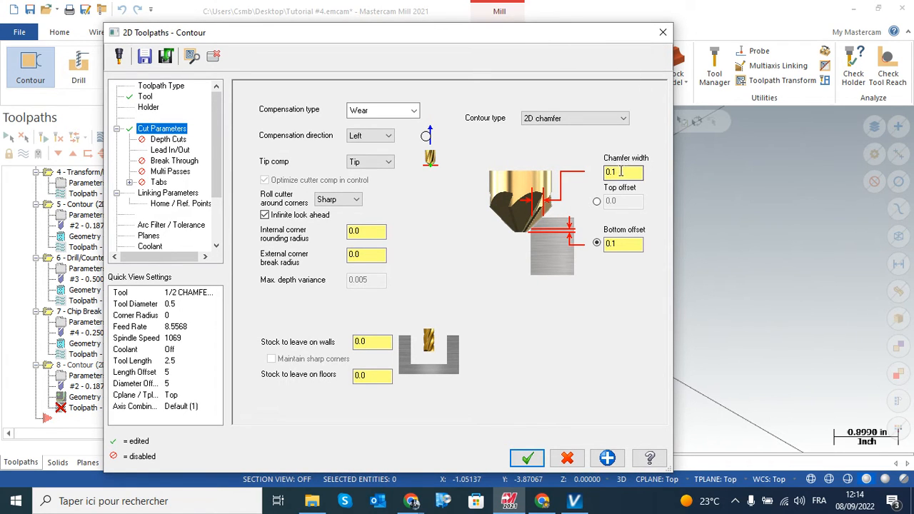
# Set the chamfer width to 0.0 and enter a new bottom offset for the tool tip
pyautogui.moveTo(620, 172); pyautogui.dragTo(599, 184)
pyautogui.write('0')
pyautogui.click(633, 243)
pyautogui.moveTo(622, 243); pyautogui.dragTo(584, 247)
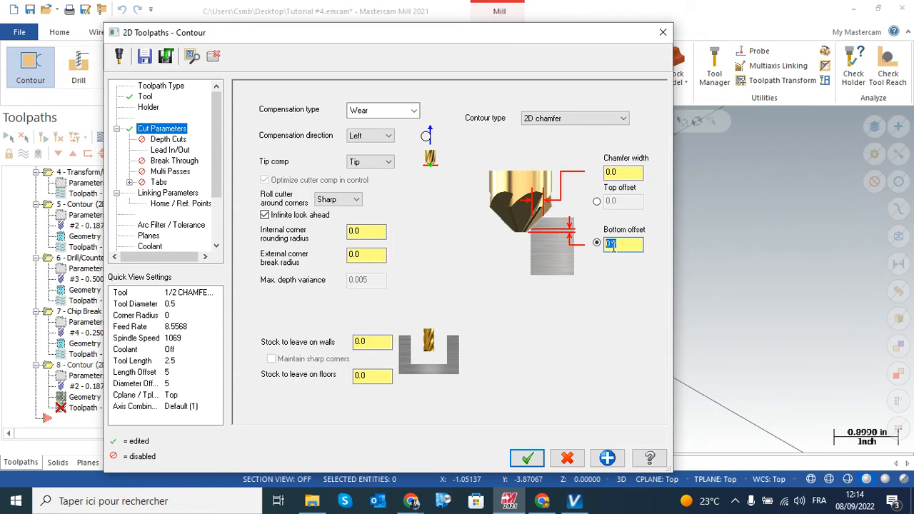
pyautogui.write('0')
pyautogui.press('Return')
# Check the lead-in/out and linking parameters with an incremental depth of 0.0, and generate the chamfer toolpath
pyautogui.click(169, 150)
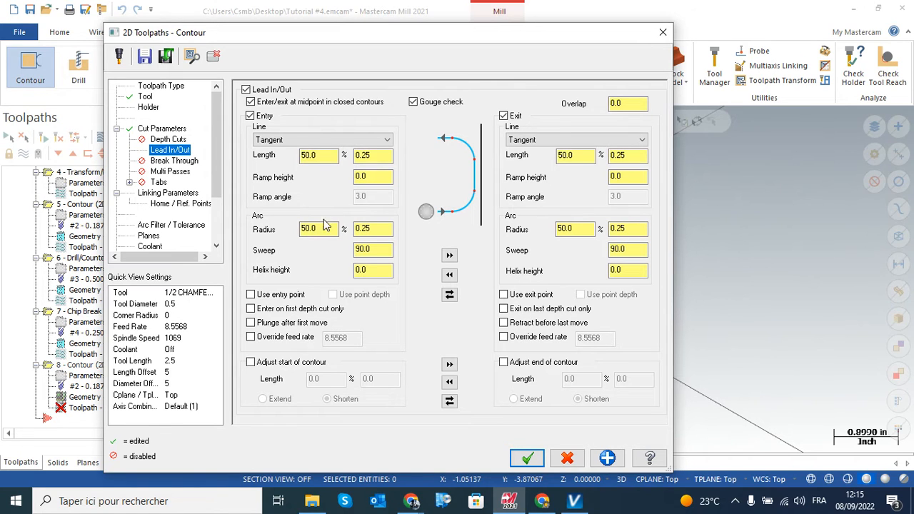
pyautogui.click(172, 193)
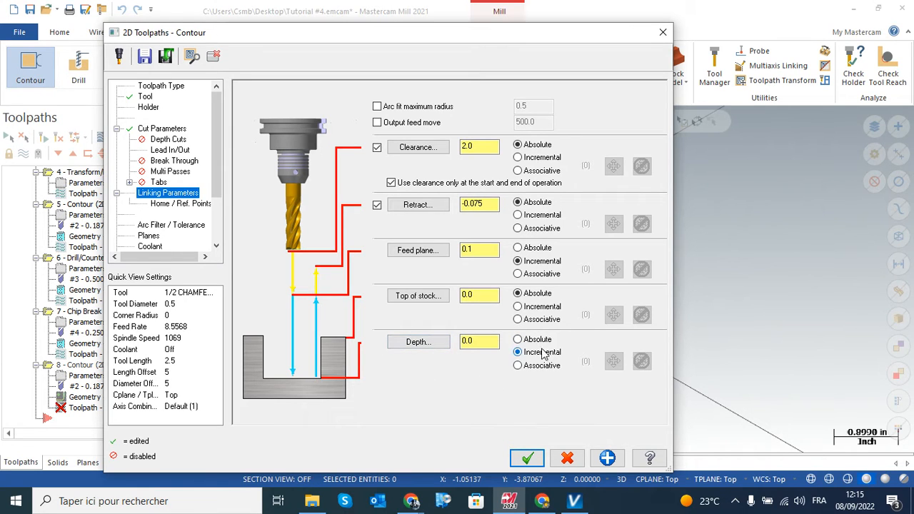
pyautogui.click(469, 341)
pyautogui.click(527, 458)
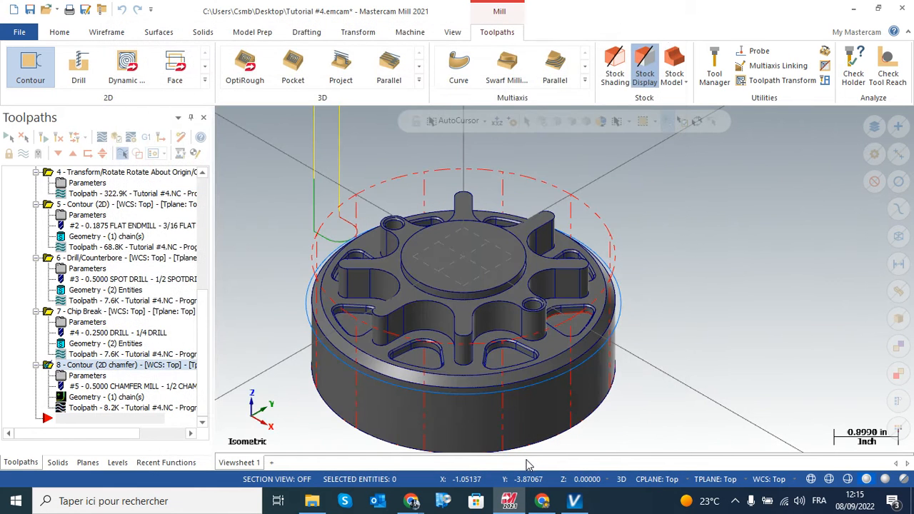
# From the front view, backplot the chamfer toolpath step by step up to the chamfered edge and examine the tool's contact there
pyautogui.rightClick(264, 190)
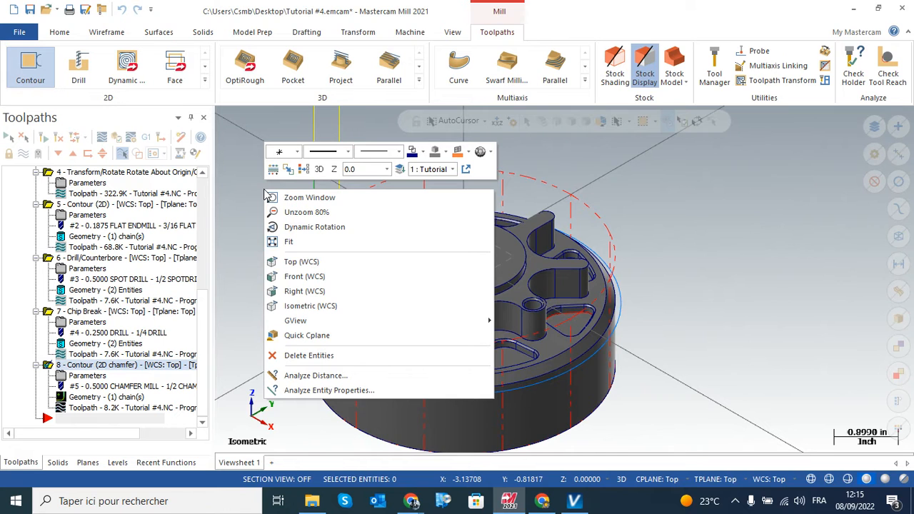
pyautogui.click(301, 277)
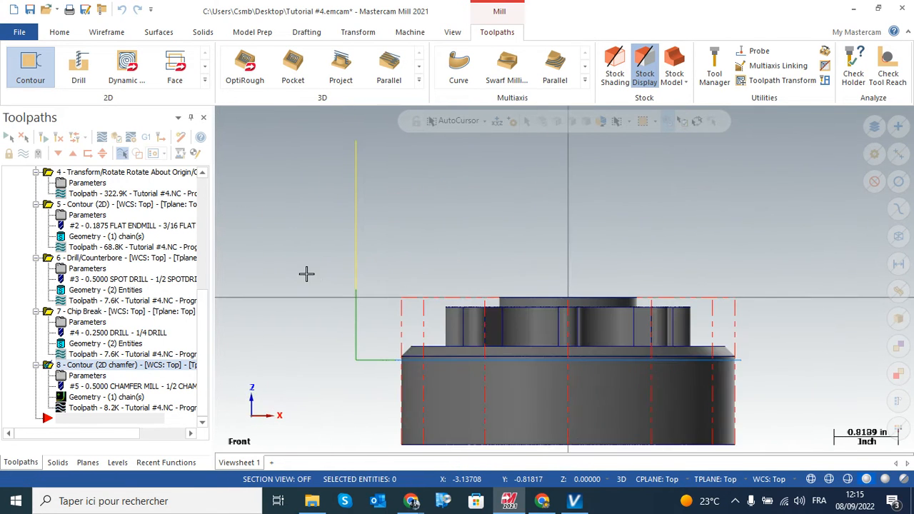
pyautogui.scroll(5, 443, 354)
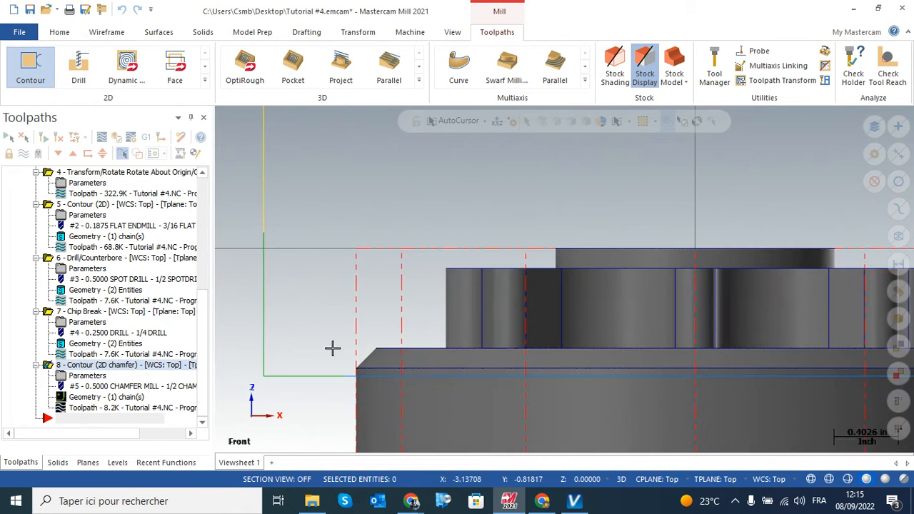
pyautogui.click(84, 409)
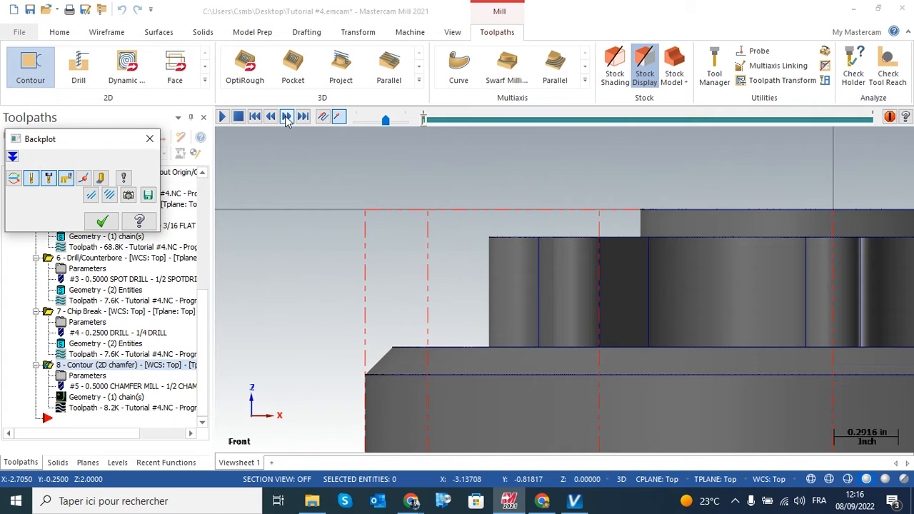
pyautogui.click(286, 117)
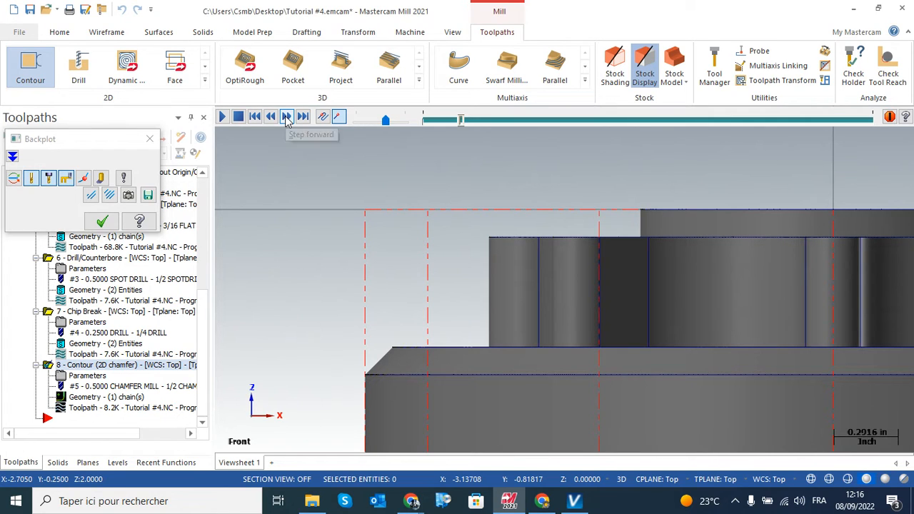
pyautogui.click(285, 117)
pyautogui.click(286, 117)
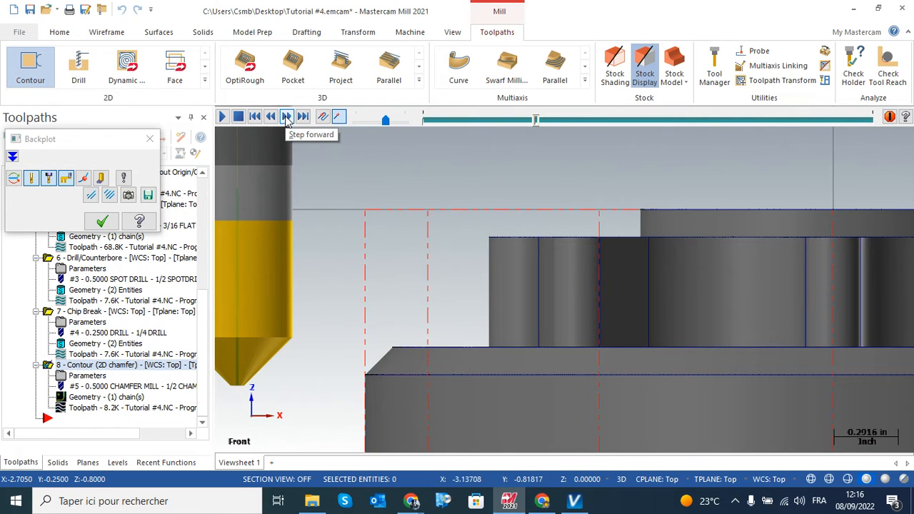
pyautogui.click(286, 117)
pyautogui.click(286, 117)
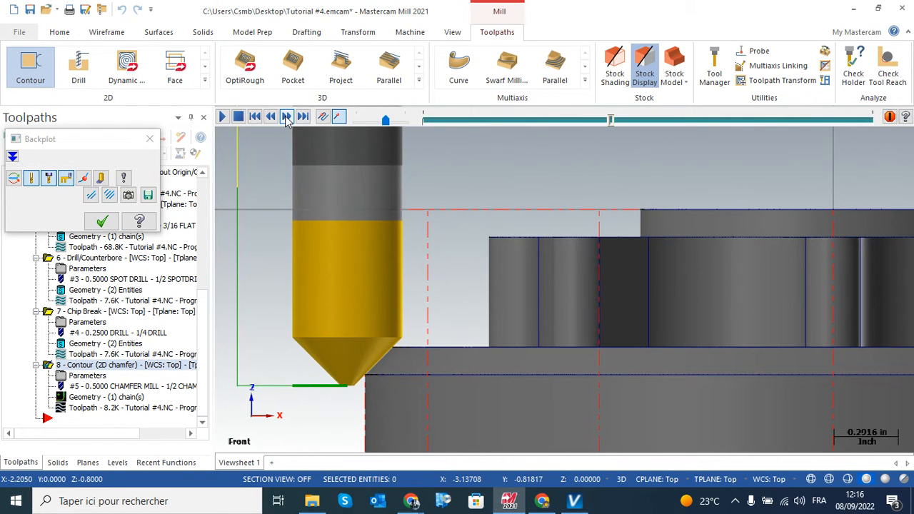
pyautogui.scroll(3, 384, 356)
pyautogui.scroll(1, 383, 356)
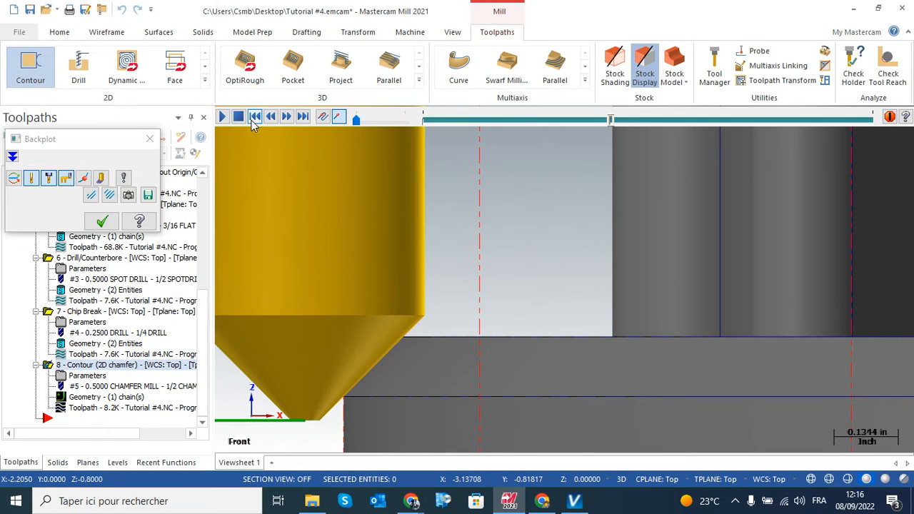
# Play the chamfer backplot at a slightly higher speed, then step back through the moves around the chamfered edge
pyautogui.click(223, 116)
pyautogui.moveTo(357, 122)
pyautogui.mouseDown()
pyautogui.moveTo(371, 123)
pyautogui.moveTo(364, 123)
pyautogui.mouseUp()
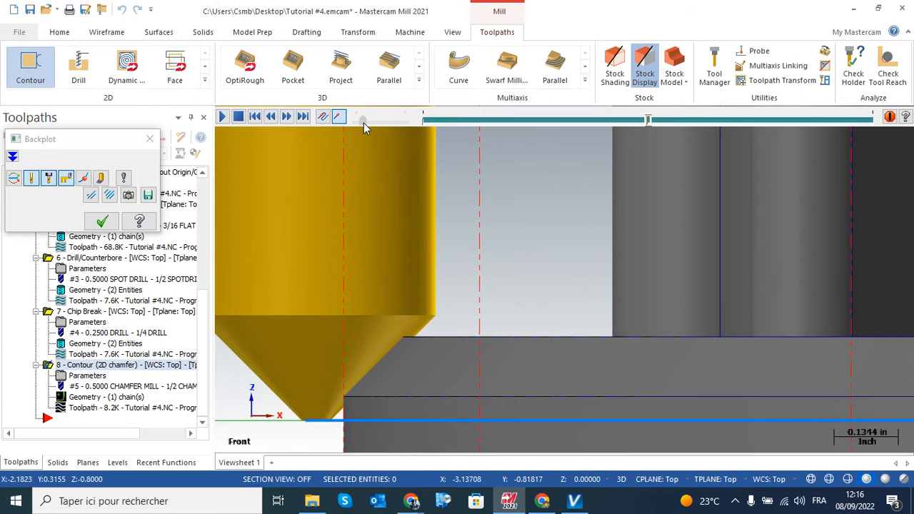
pyautogui.click(271, 117)
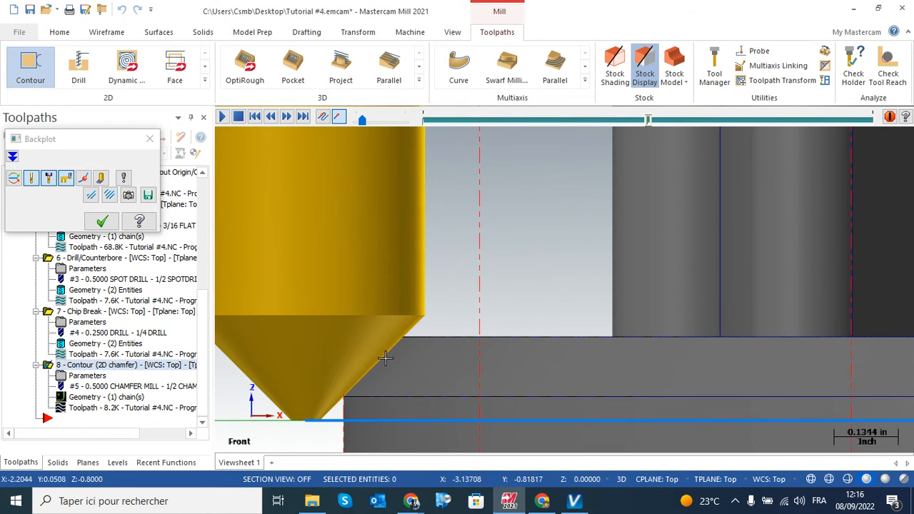
pyautogui.click(270, 118)
pyautogui.click(271, 117)
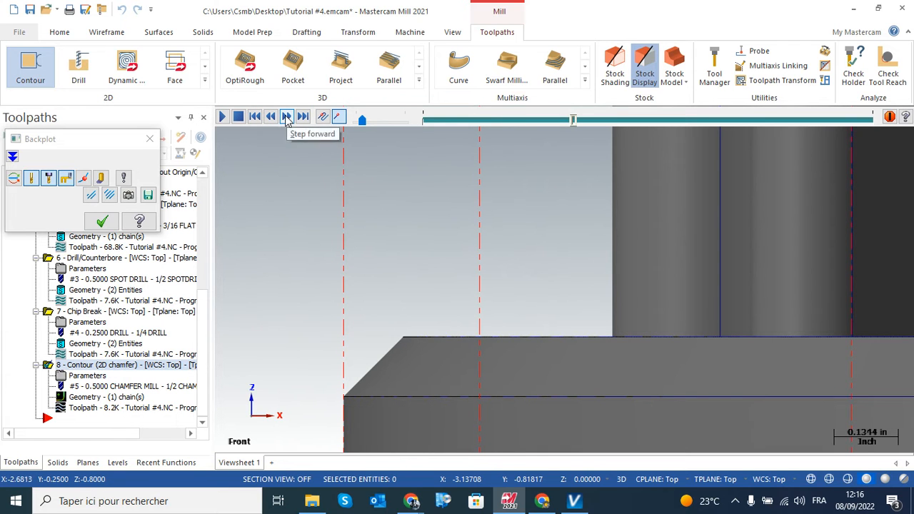
# Step the backplot forward to the chamfer cut and inspect the tool's contact from a tilted view and from the front view
pyautogui.click(287, 117)
pyautogui.moveTo(352, 272); pyautogui.dragTo(469, 248, button='middle')
pyautogui.rightClick(469, 247)
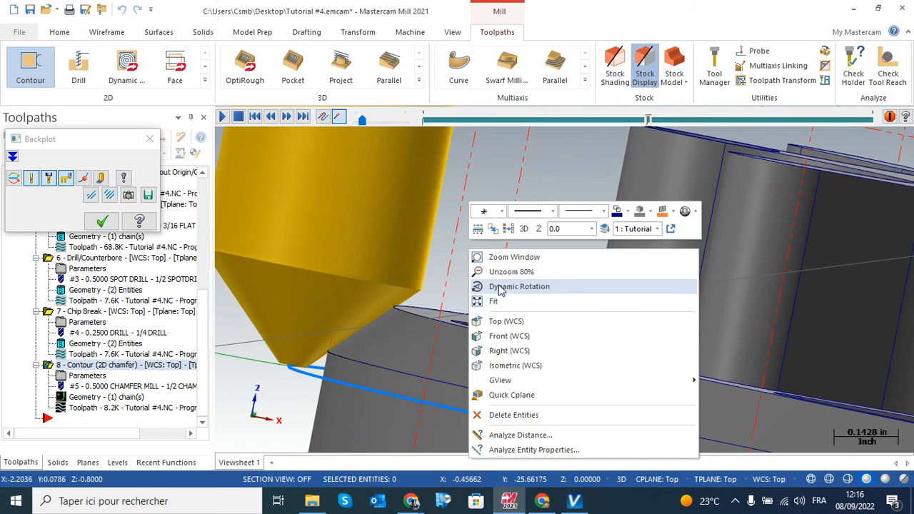
pyautogui.click(508, 336)
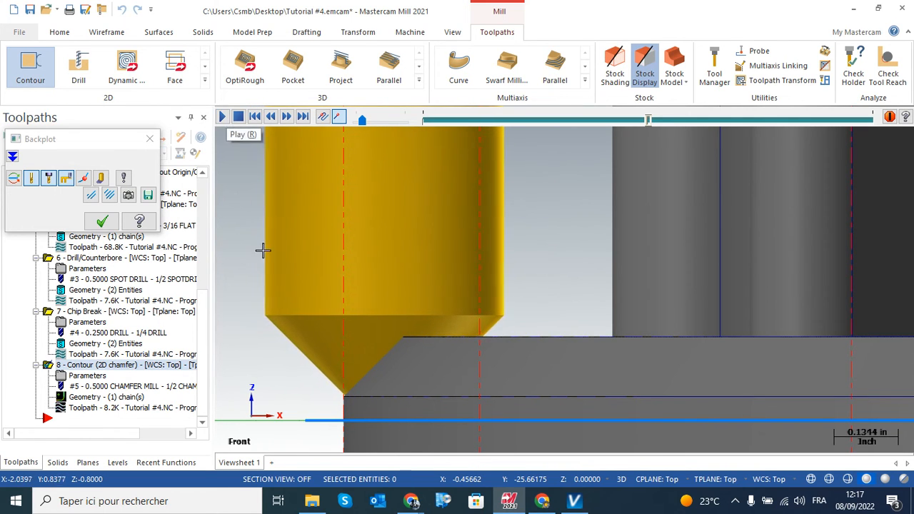
# Raise the backplot speed, follow the chamfer mill around the rim to the end of the toolpath, and close the backplot
pyautogui.scroll(-3, 271, 257)
pyautogui.moveTo(364, 120); pyautogui.dragTo(394, 122)
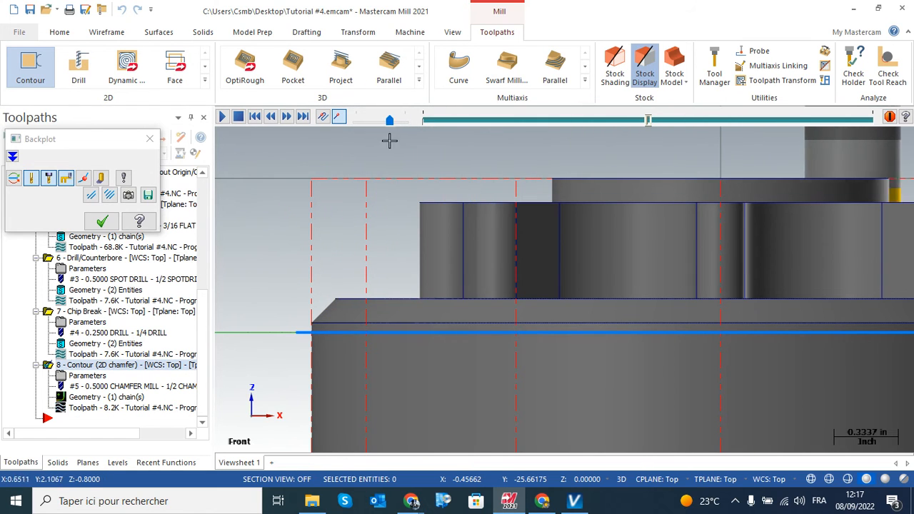
pyautogui.scroll(-1, 406, 309)
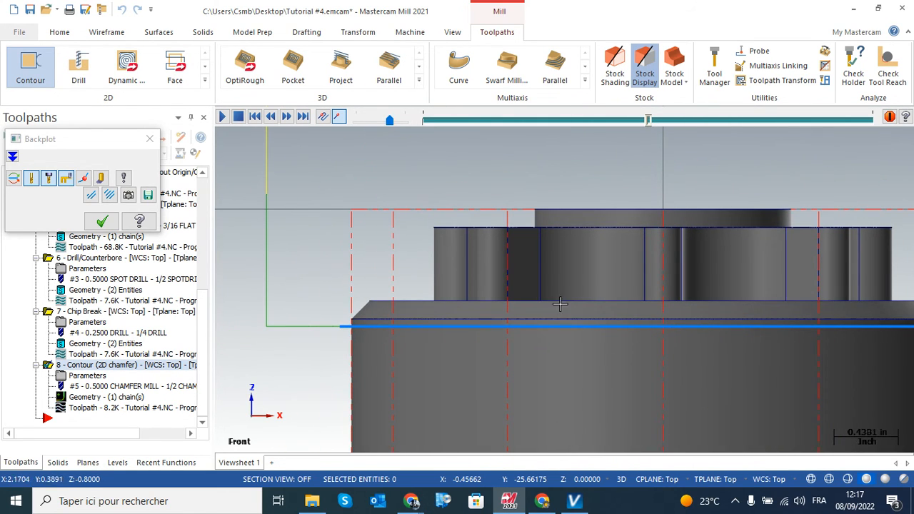
pyautogui.moveTo(703, 301); pyautogui.dragTo(481, 287, button='middle')
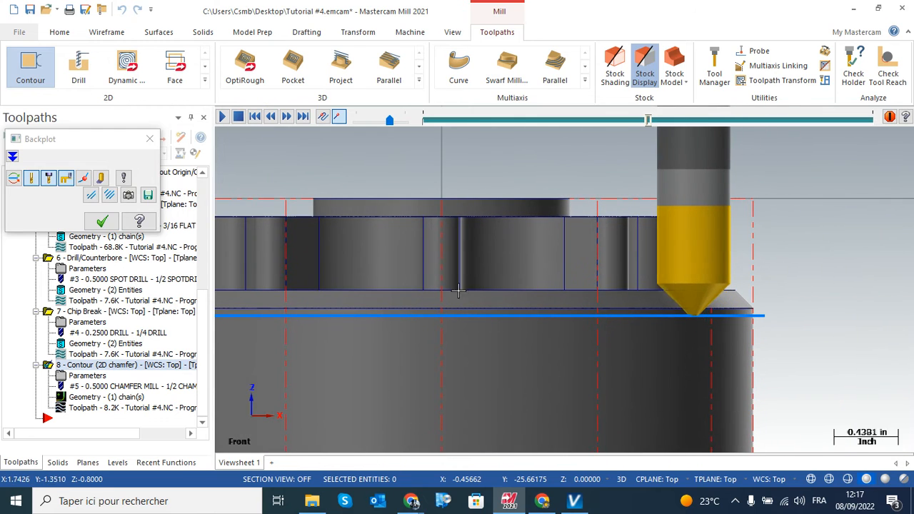
pyautogui.moveTo(309, 294); pyautogui.dragTo(510, 303, button='middle')
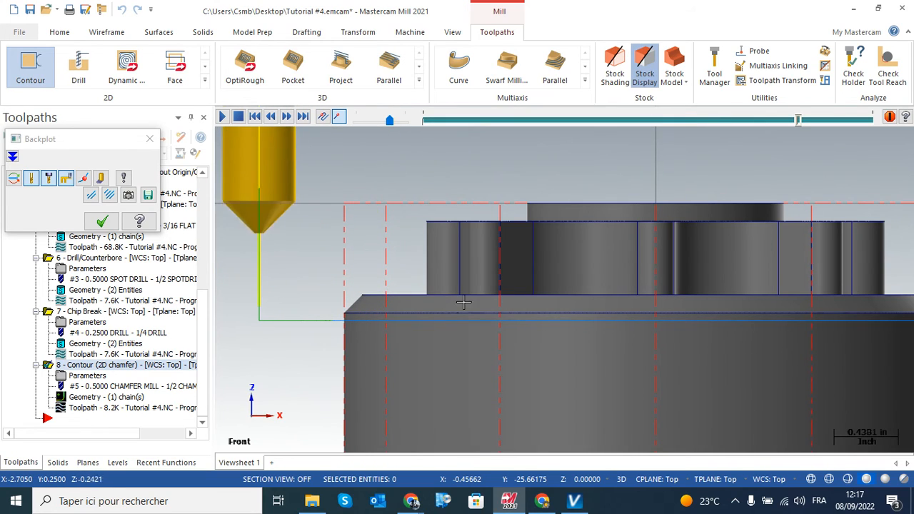
pyautogui.moveTo(510, 303); pyautogui.dragTo(422, 360, button='middle')
pyautogui.scroll(-1, 430, 326)
pyautogui.scroll(-2, 423, 336)
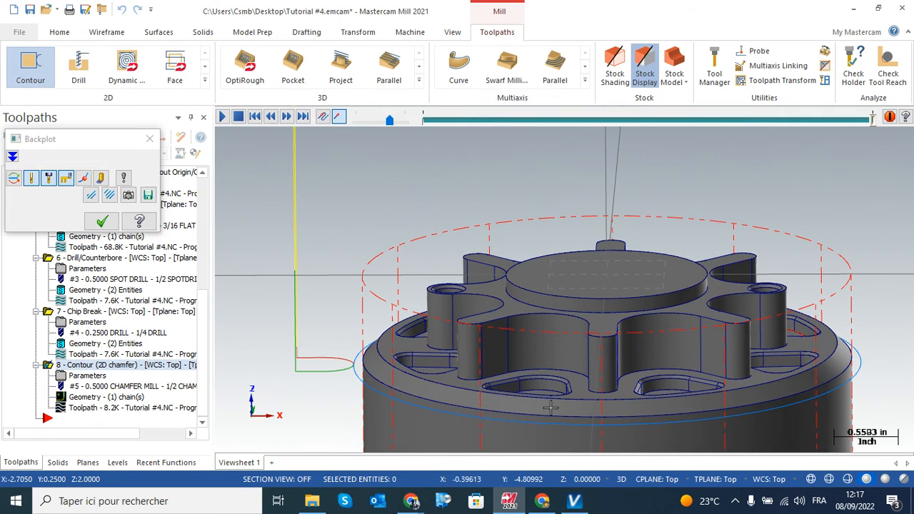
pyautogui.click(102, 222)
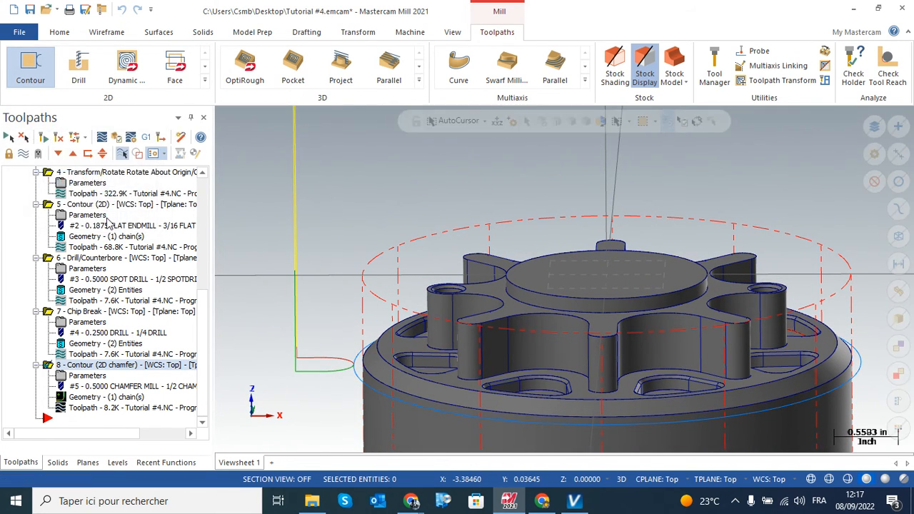
# Reopen the 2D chamfer operation's parameters and check which chain on the outer rim it uses
pyautogui.click(91, 376)
pyautogui.click(163, 85)
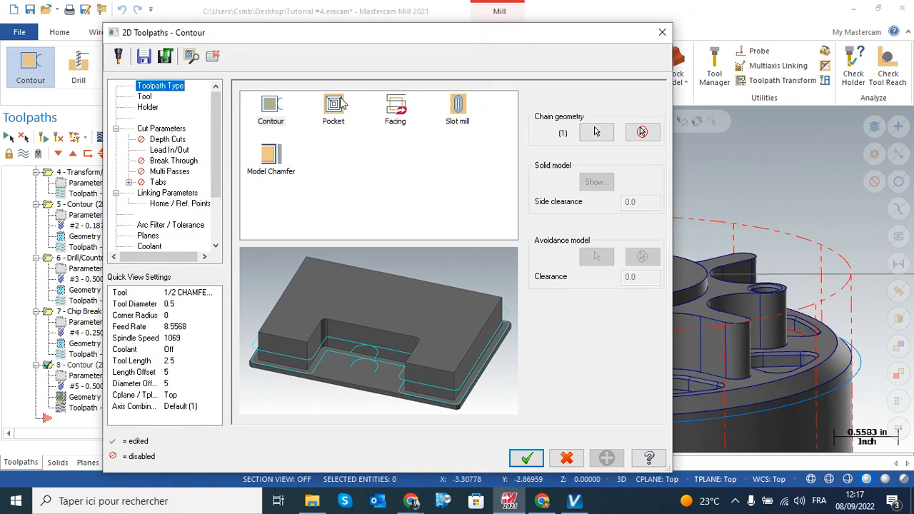
pyautogui.click(590, 134)
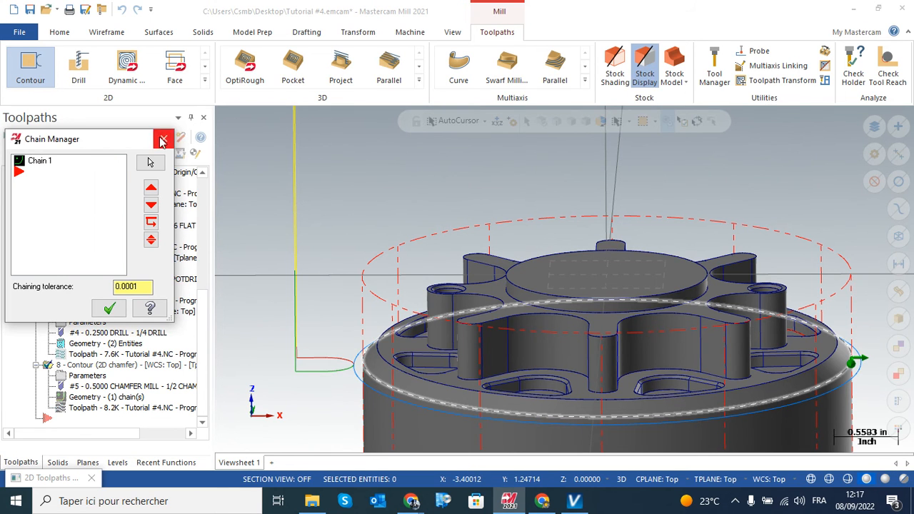
pyautogui.click(163, 138)
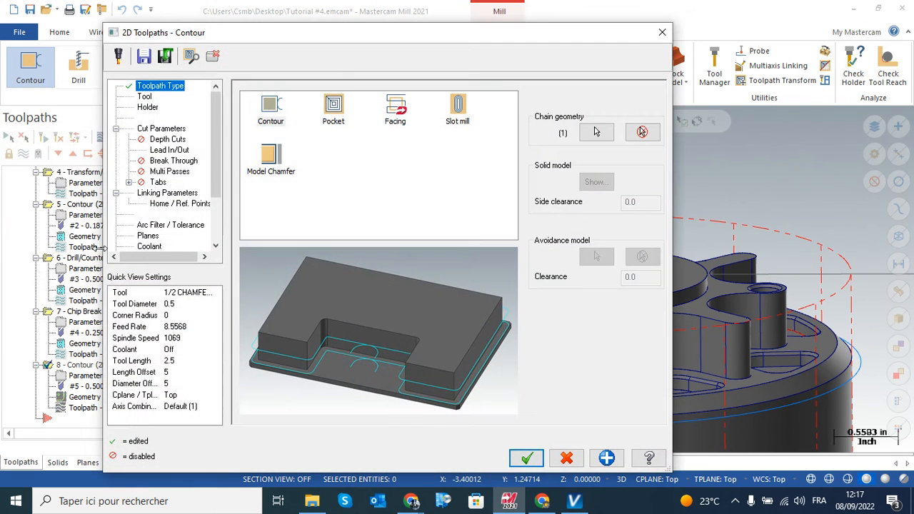
# Review the chamfer operation's cut parameters and linking parameters, and accept them without changes
pyautogui.click(162, 129)
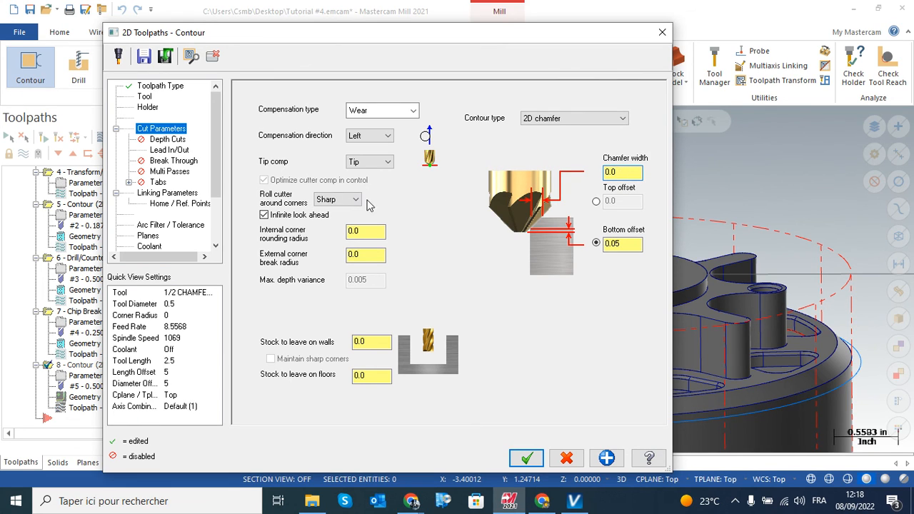
pyautogui.click(167, 193)
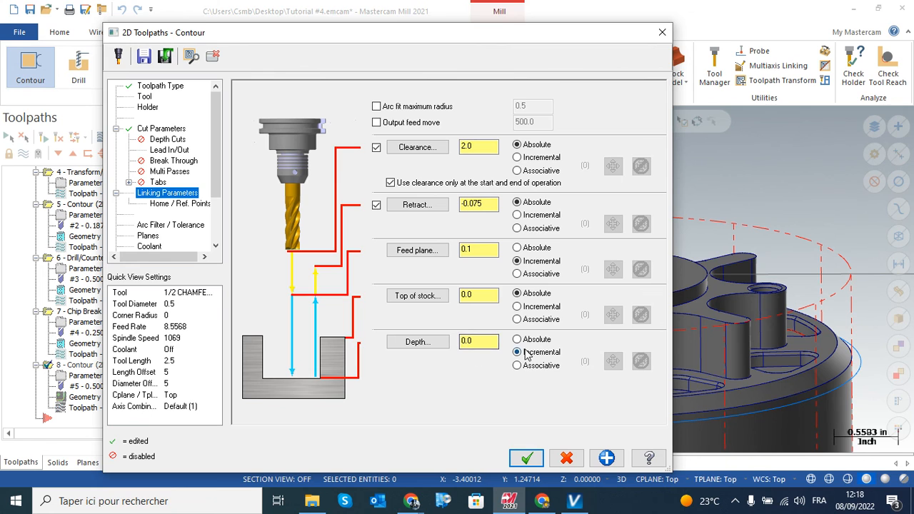
pyautogui.click(527, 457)
pyautogui.scroll(-4, 444, 325)
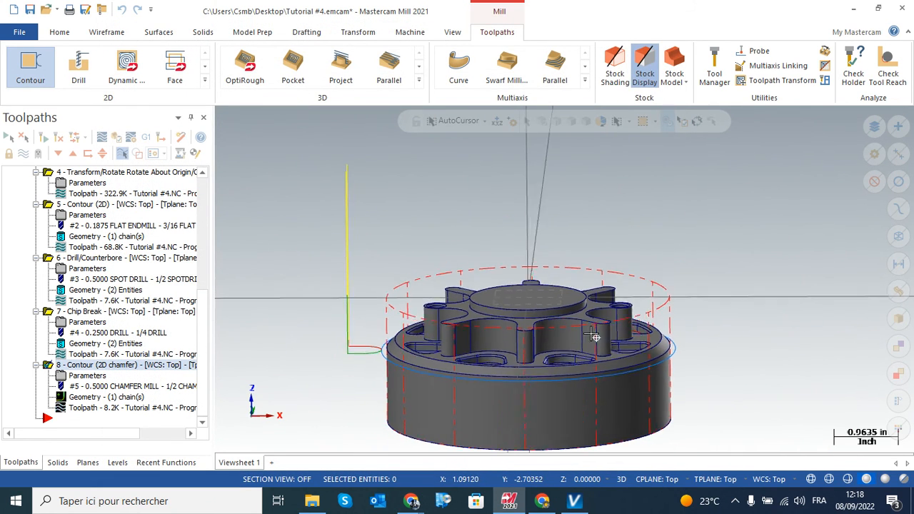